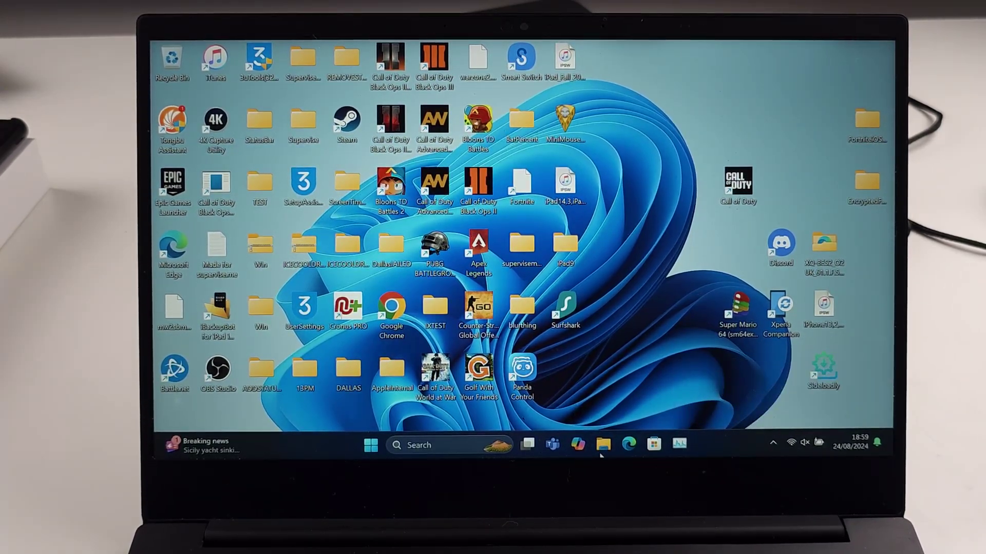
# Launch a File Explorer window from the taskbar icon.
pyautogui.click(603, 446)
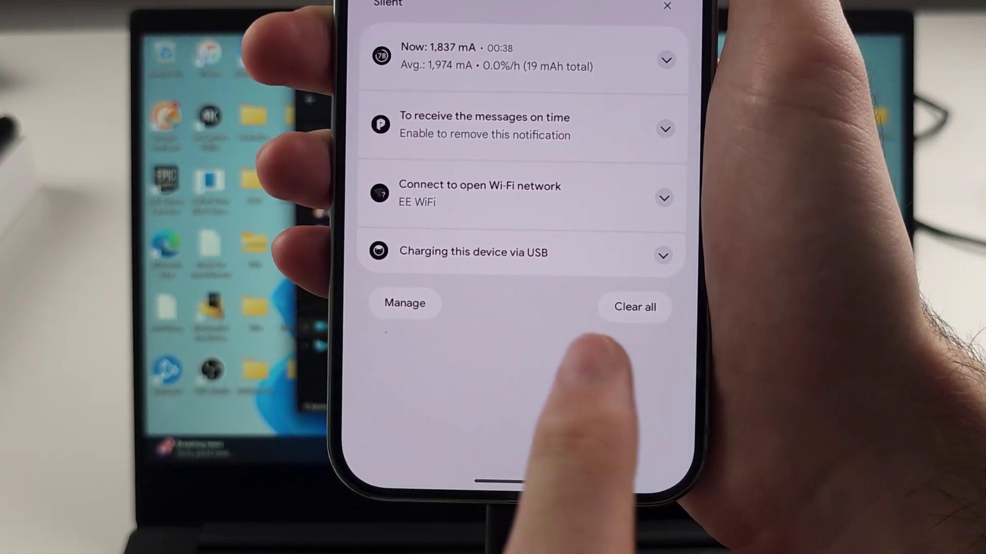
# Expand the 'Charging this device via USB' notification to reach USB Preferences.
pyautogui.click(660, 255)
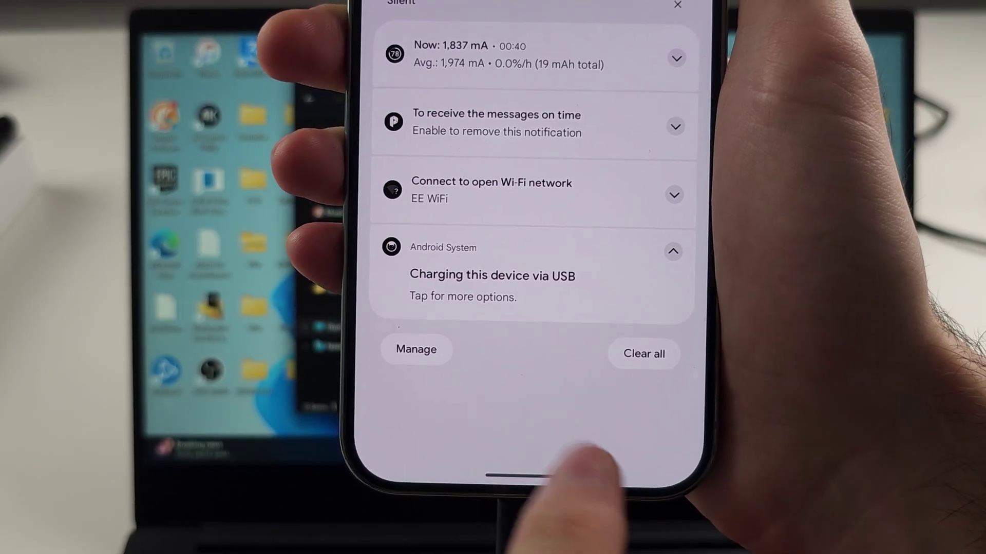
pyautogui.click(574, 280)
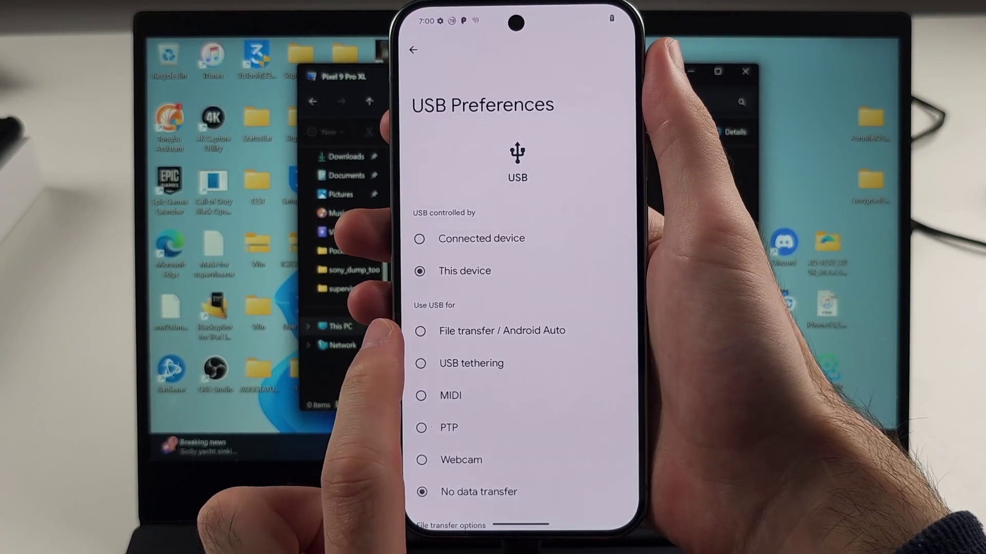
# Select 'File transfer / Android Auto' under 'Use USB for'.
pyautogui.click(423, 332)
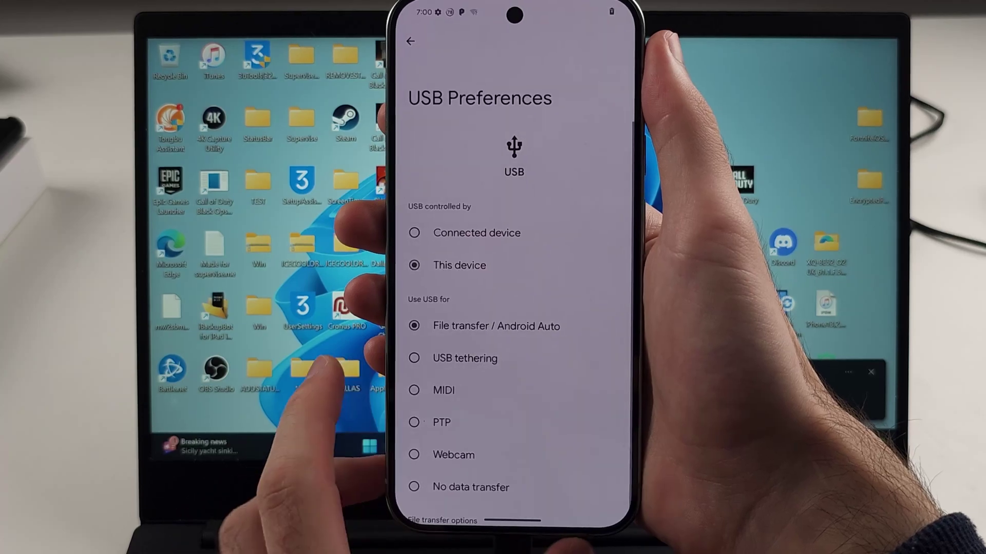
pyautogui.scroll(-2, 452, 408)
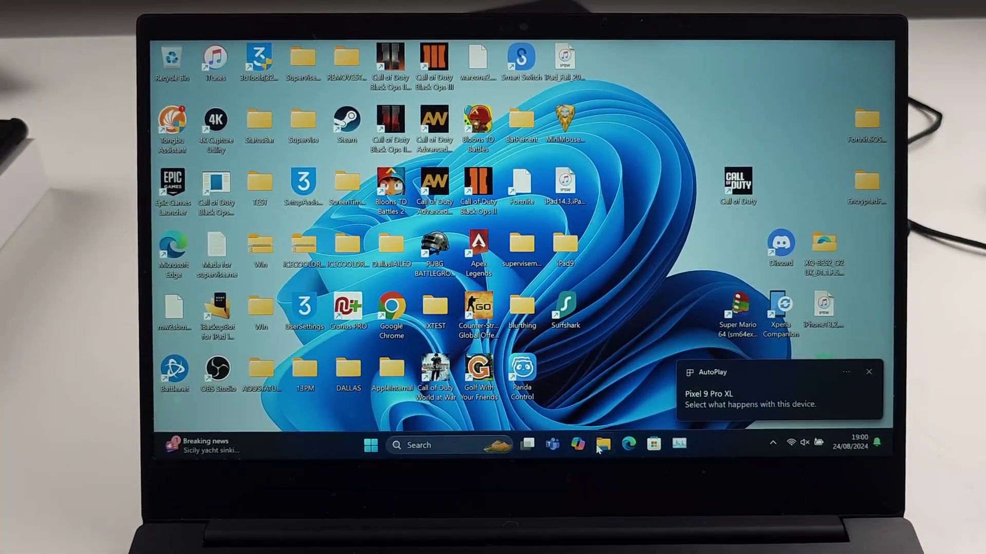
# Open the Pixel 9 Pro XL from This PC to show its Internal shared storage.
pyautogui.click(602, 445)
pyautogui.scroll(-1, 343, 348)
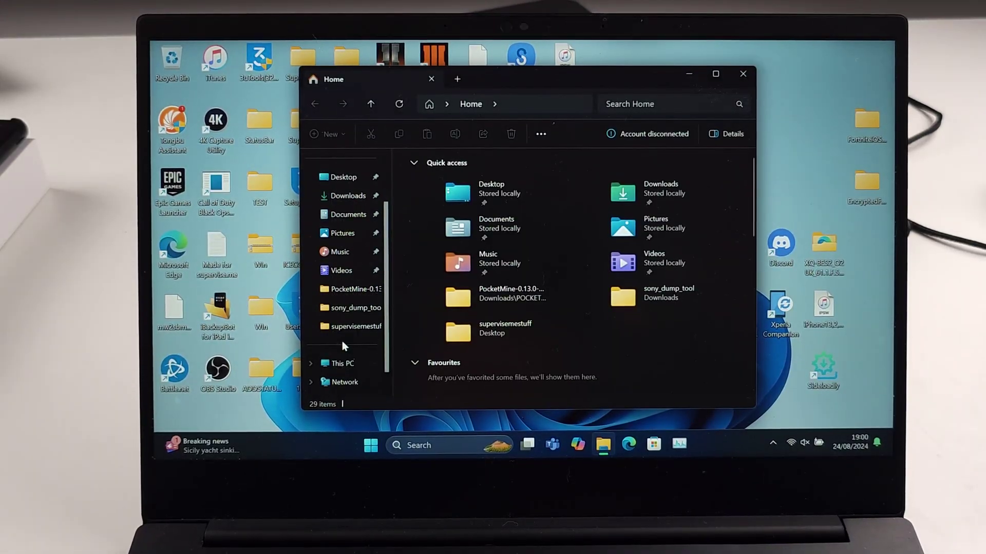
pyautogui.click(342, 363)
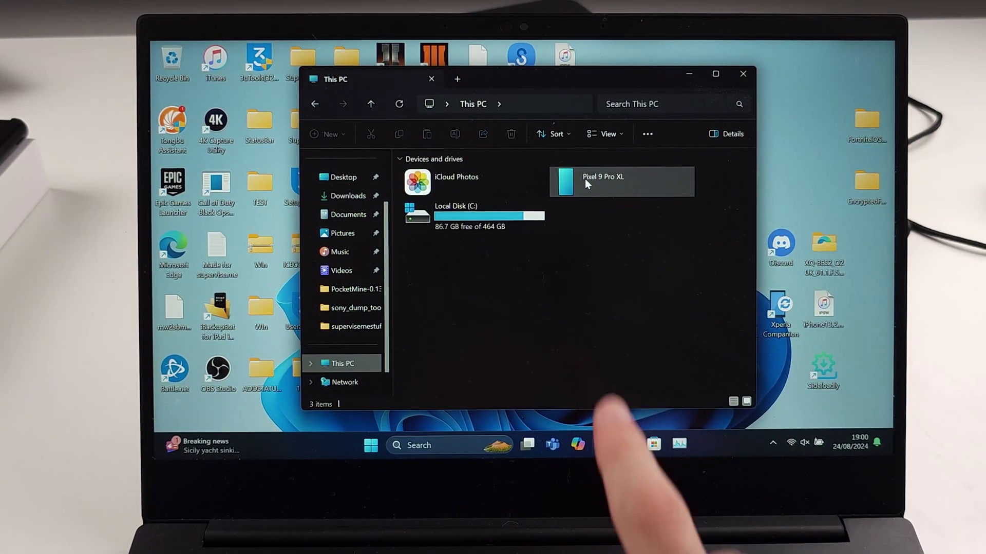
pyautogui.click(585, 181)
pyautogui.doubleClick(584, 179)
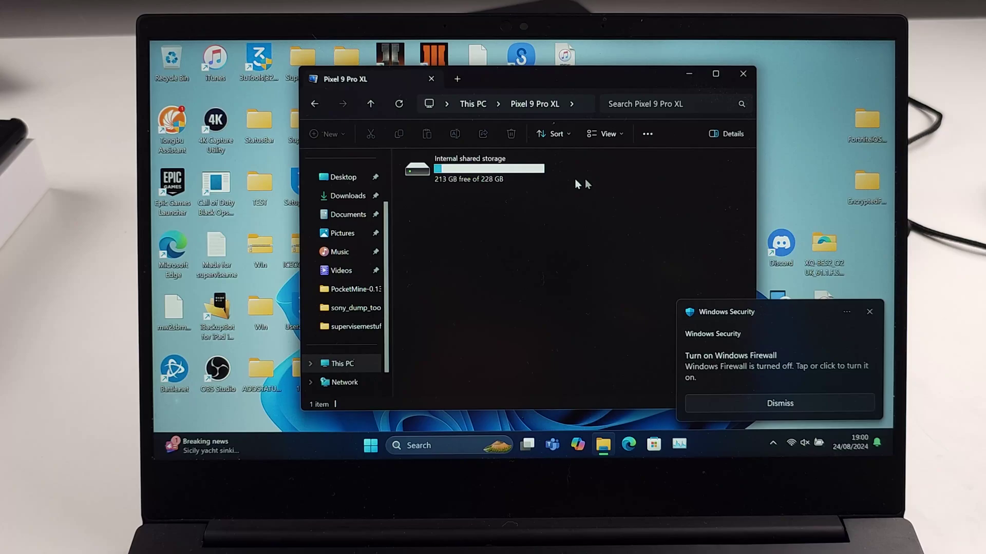